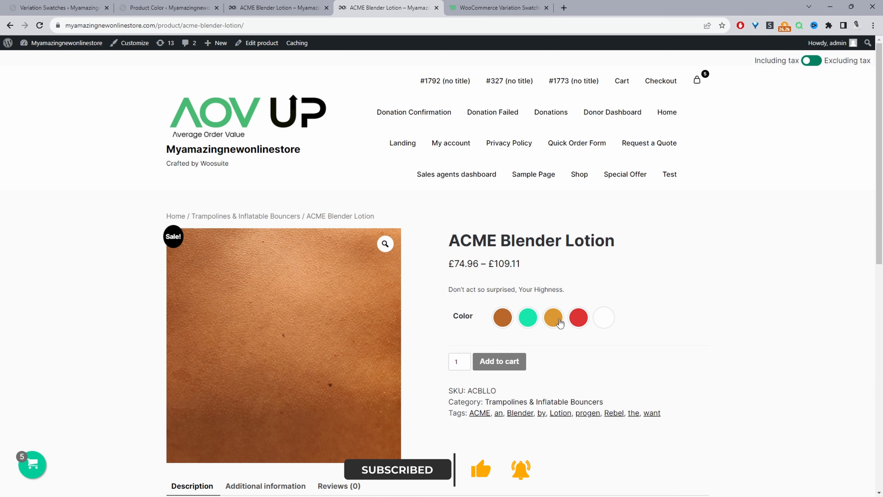
Select a color swatch on the product page to preview its product image
click(558, 322)
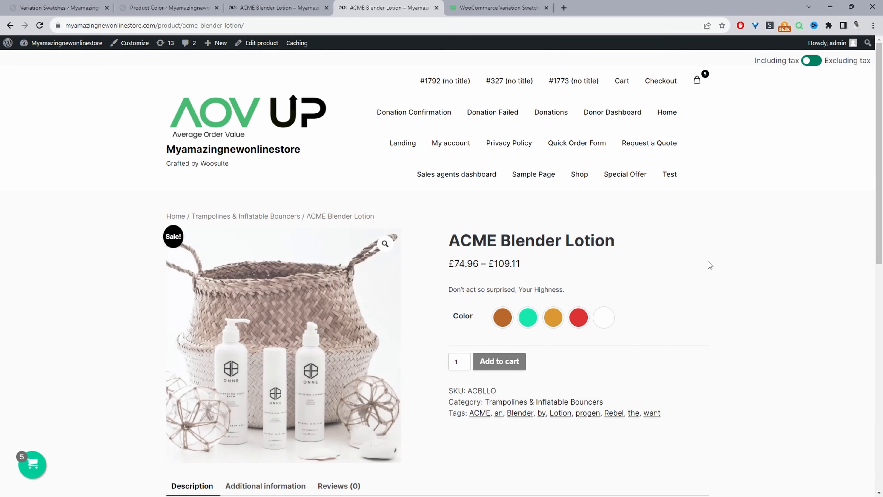
click(497, 8)
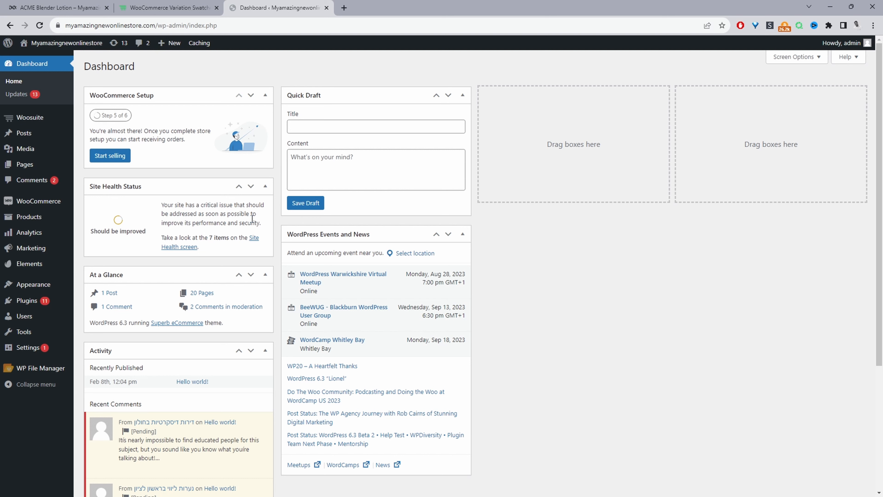
Open the Woosuite Variation Swatches settings and turn off Auto Convert Dropdowns To Label with its Color and Size attributes
mouse_move(72, 300)
mouse_move(26, 118)
middle_click(79, 134)
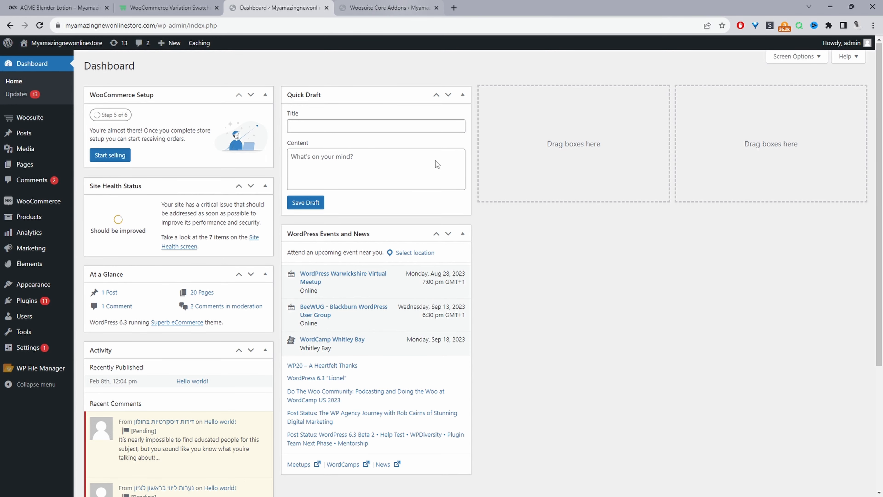
click(351, 5)
scroll(454, 260, down, 12)
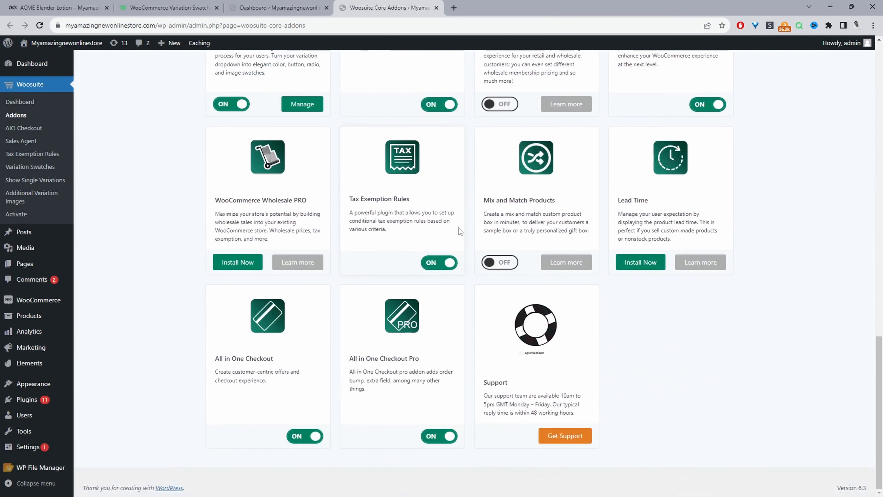
scroll(458, 227, up, 5)
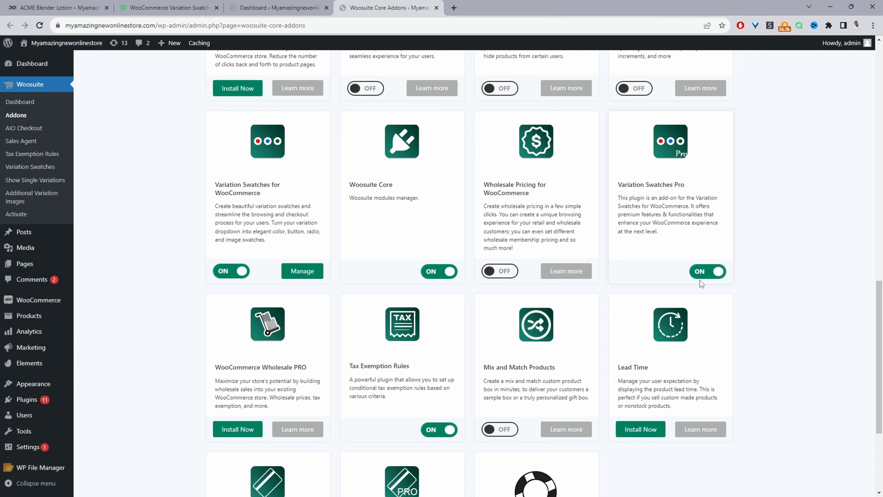
click(25, 168)
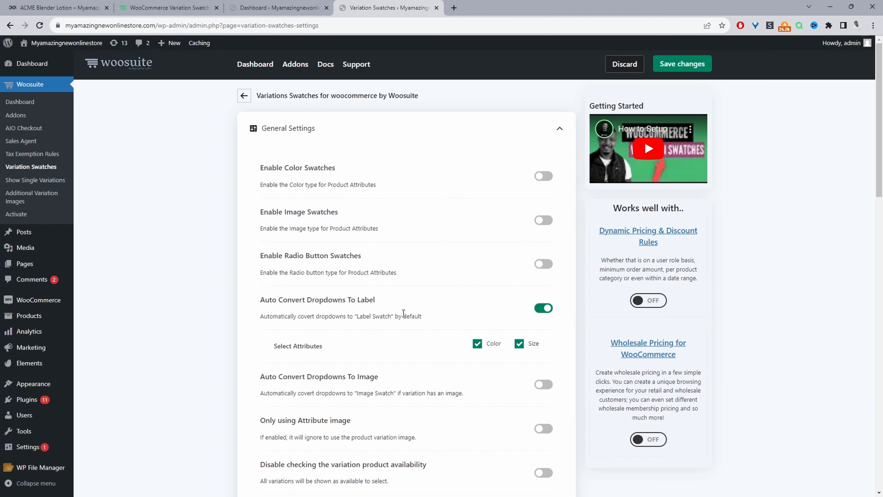
click(477, 343)
click(519, 343)
click(543, 308)
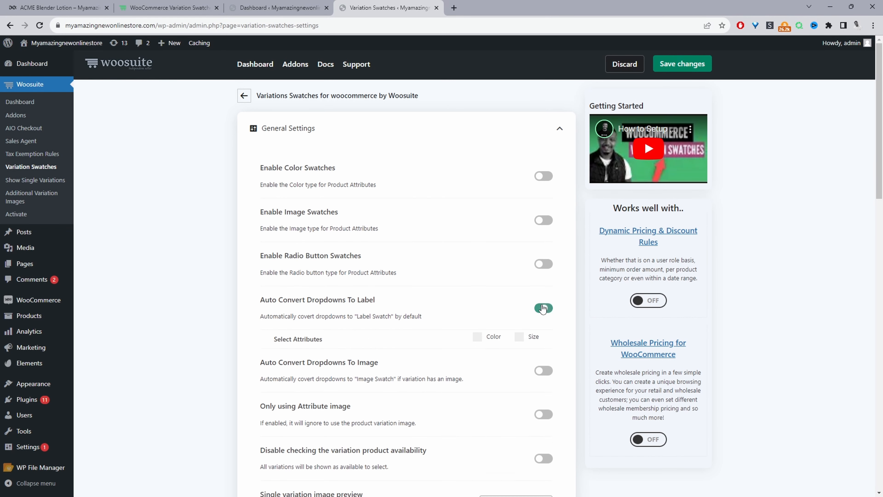
Enable Color Swatches for the Color attribute and save the changes
click(543, 176)
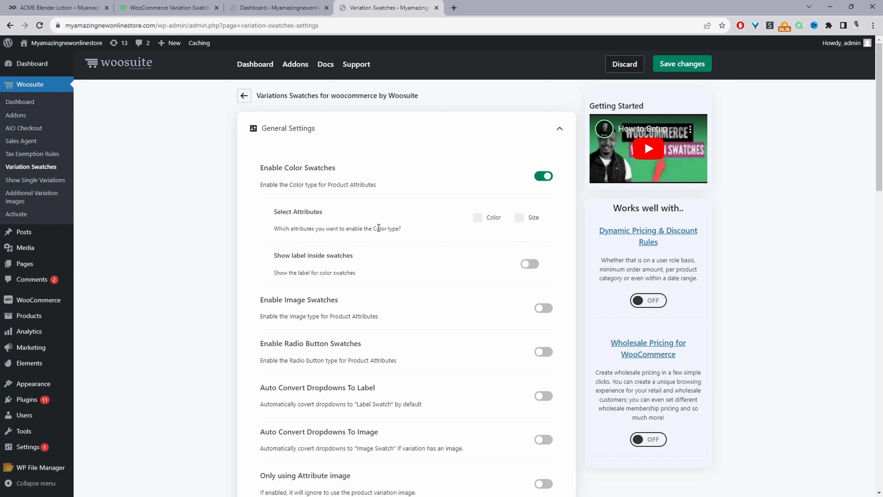
click(489, 221)
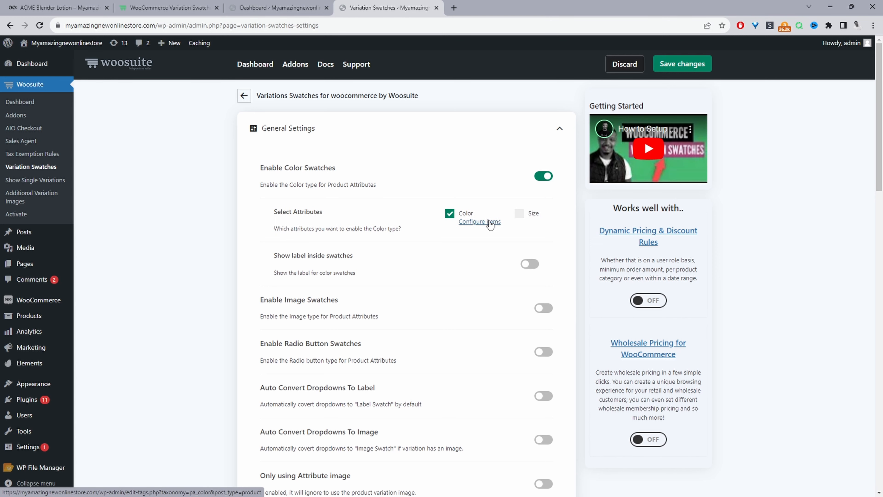
scroll(466, 253, down, 12)
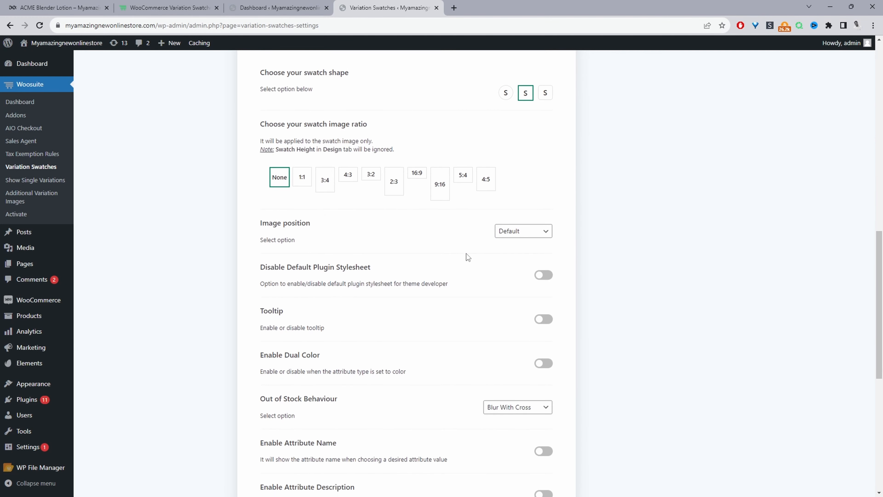
scroll(711, 151, up, 11)
click(678, 66)
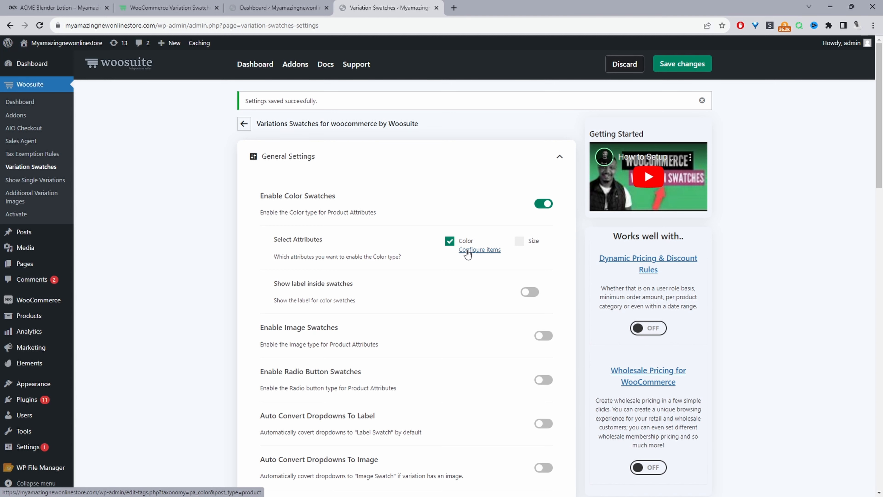
Open the Color attribute's items and open the black and blue terms for editing in new tabs
click(468, 253)
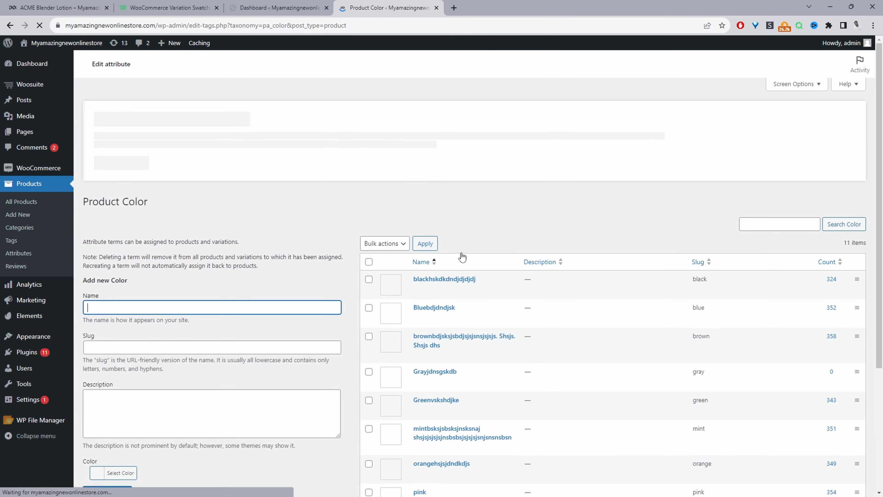
scroll(449, 246, down, 1)
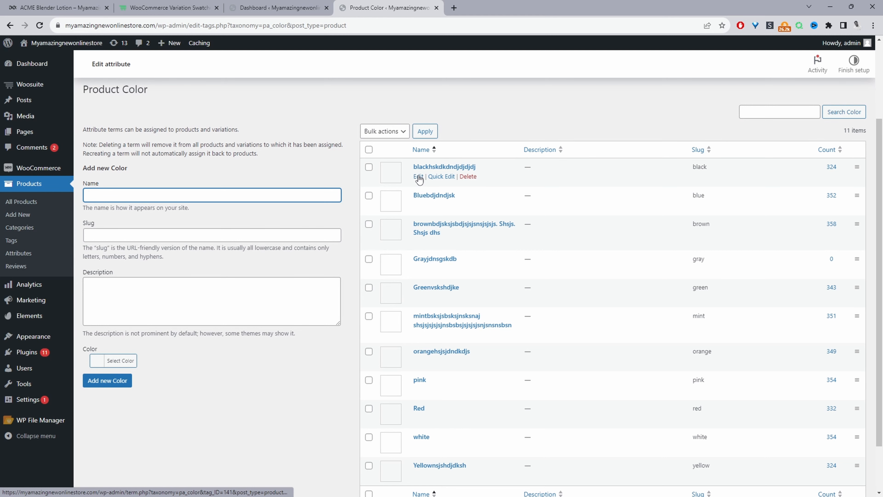
ctrl+click(418, 176)
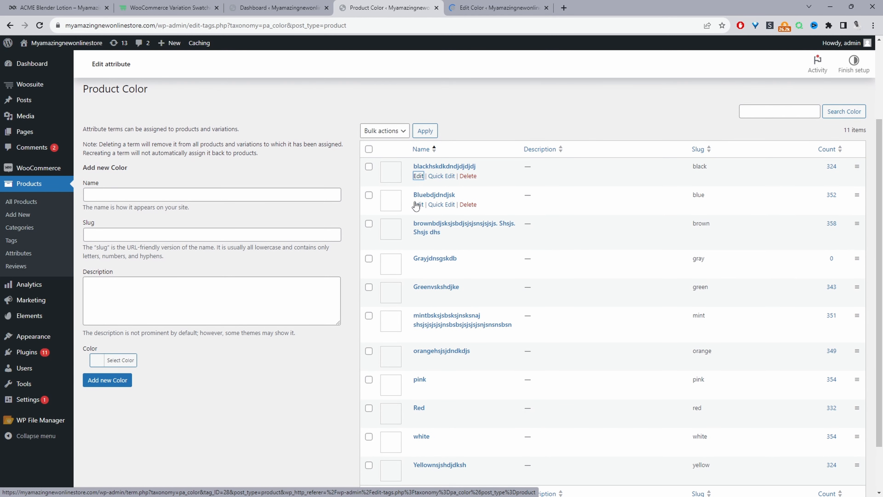
ctrl+click(417, 204)
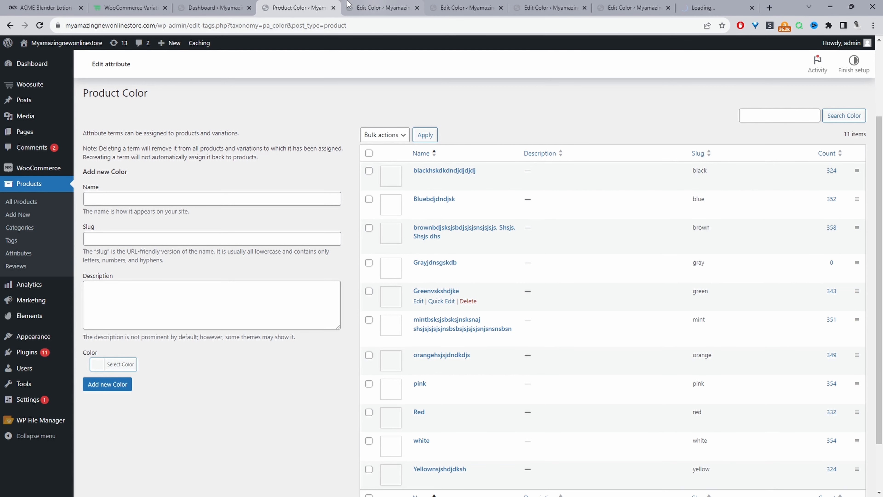
Set the black color term's swatch color to black and update it
click(348, 5)
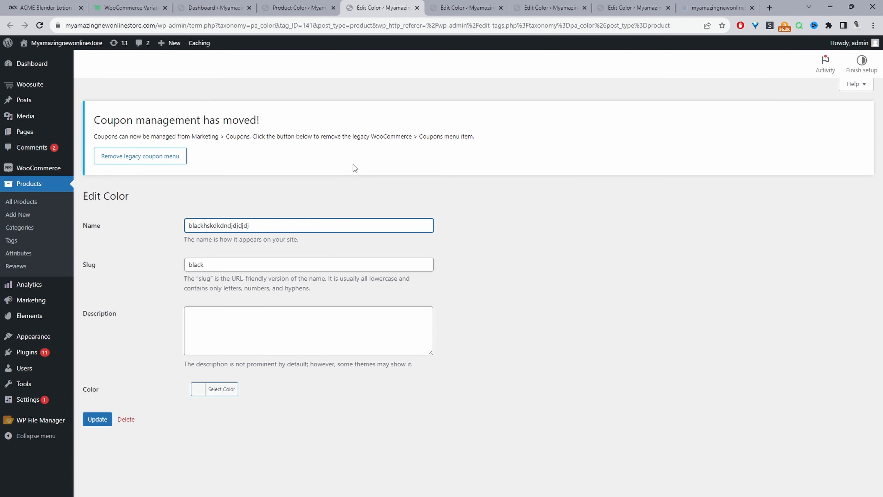
click(215, 391)
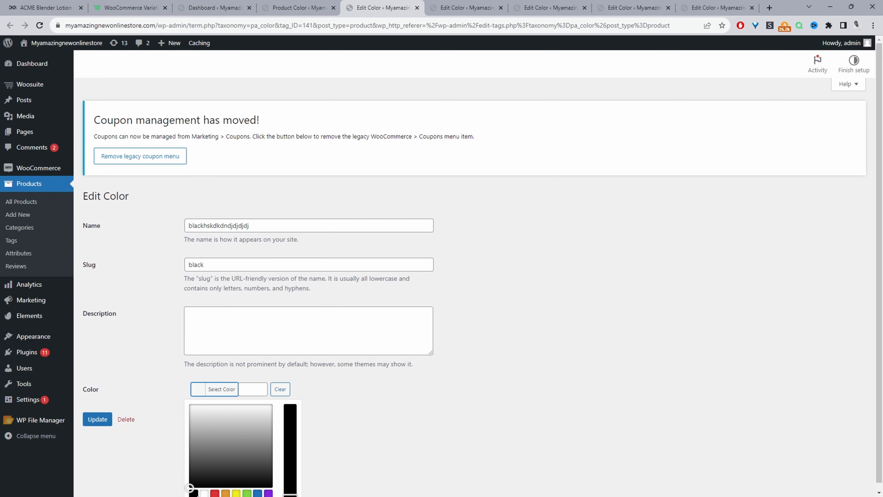
click(194, 493)
click(97, 419)
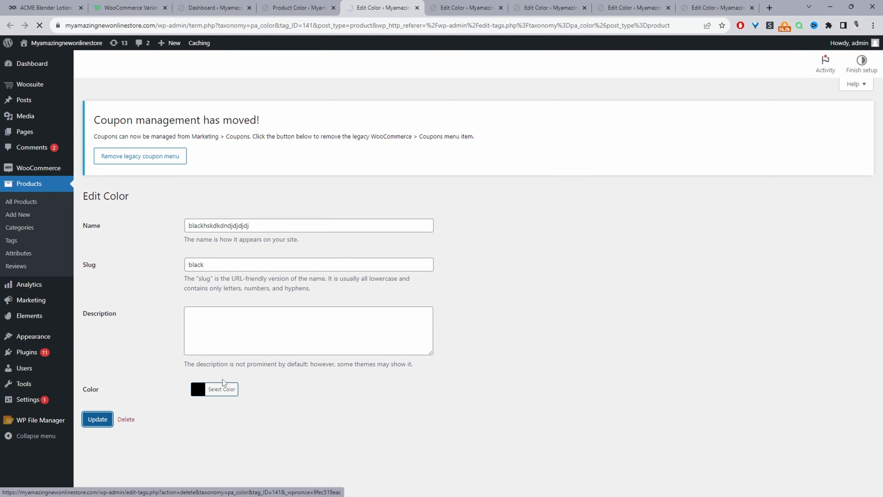
Set the blue color term's swatch color to the blue preset #1e73be and update it
key(ctrl+w)
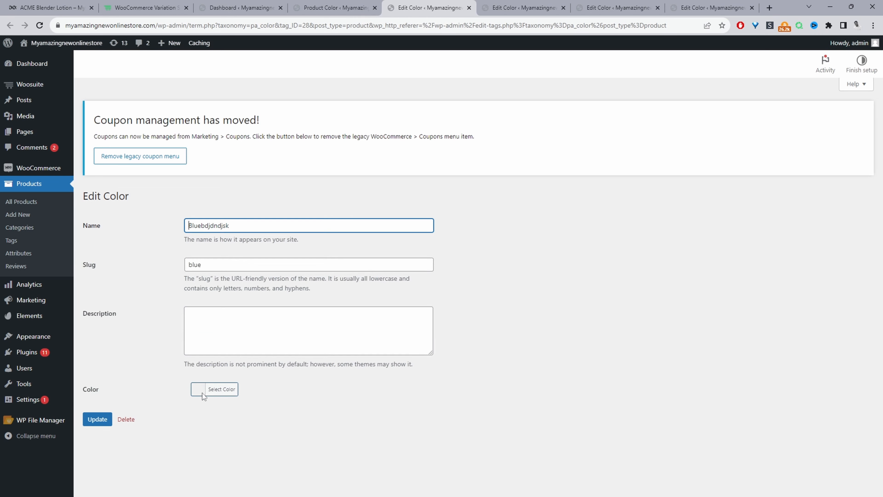
click(260, 493)
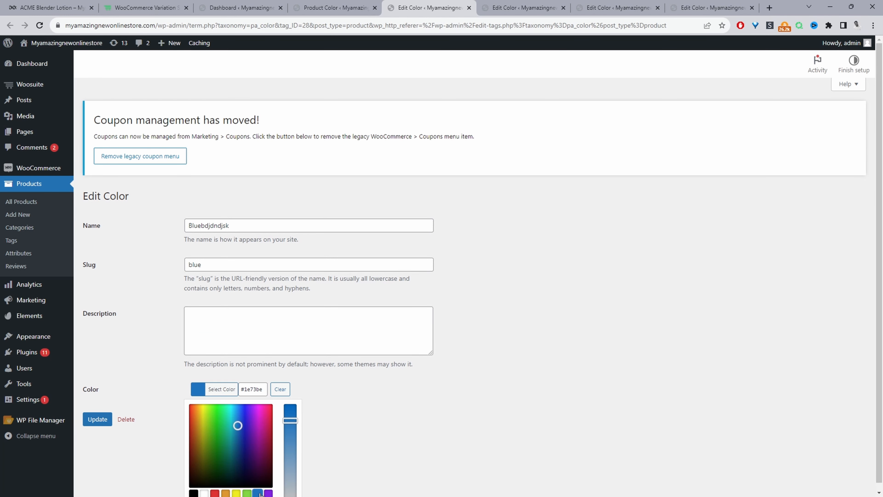
click(158, 459)
click(97, 419)
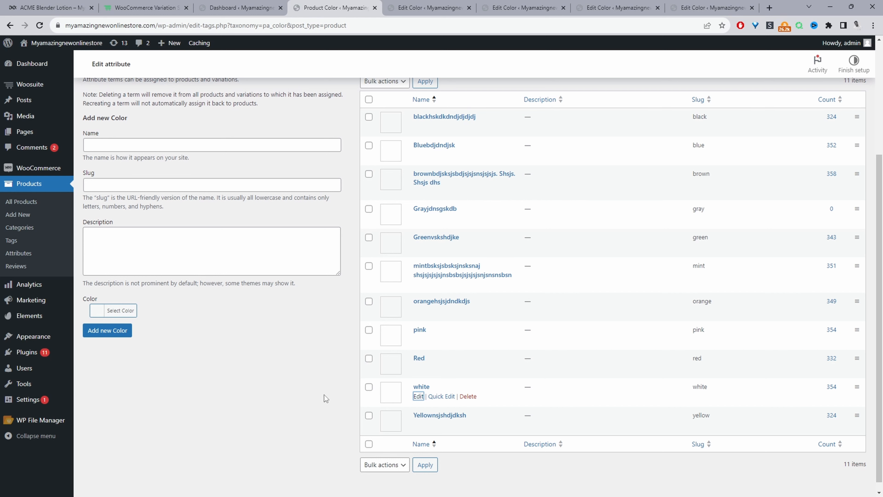
Return to the Variation Swatches settings and choose the round swatch shape
click(44, 27)
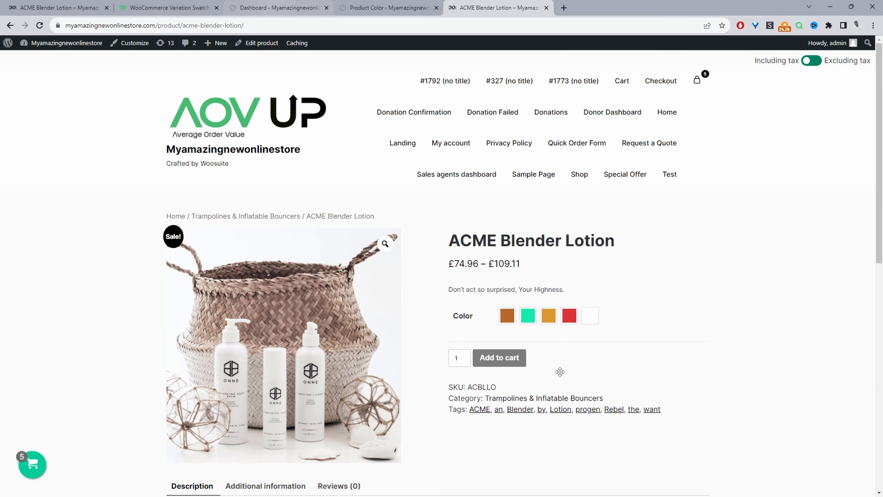
key(ctrl+3)
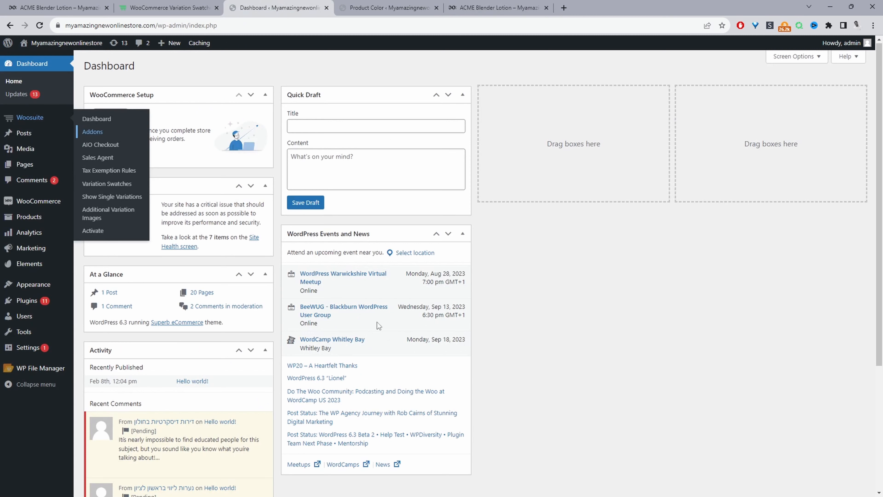
click(106, 186)
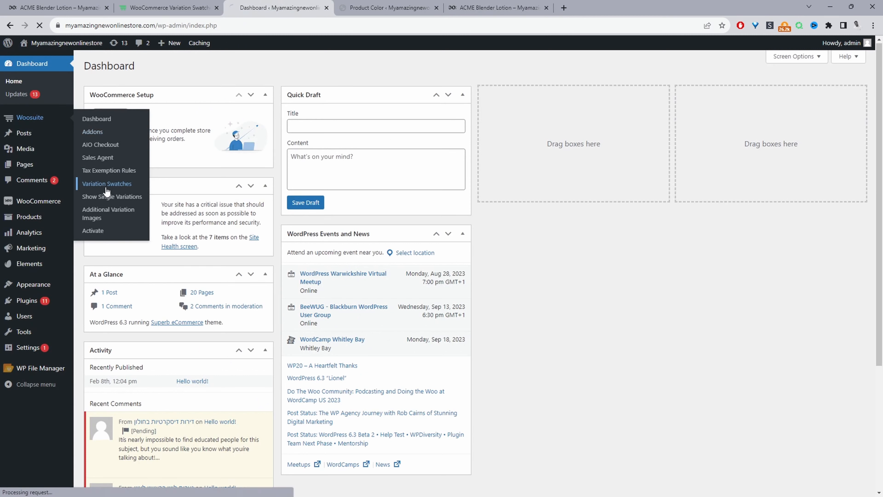
scroll(566, 300, down, 5)
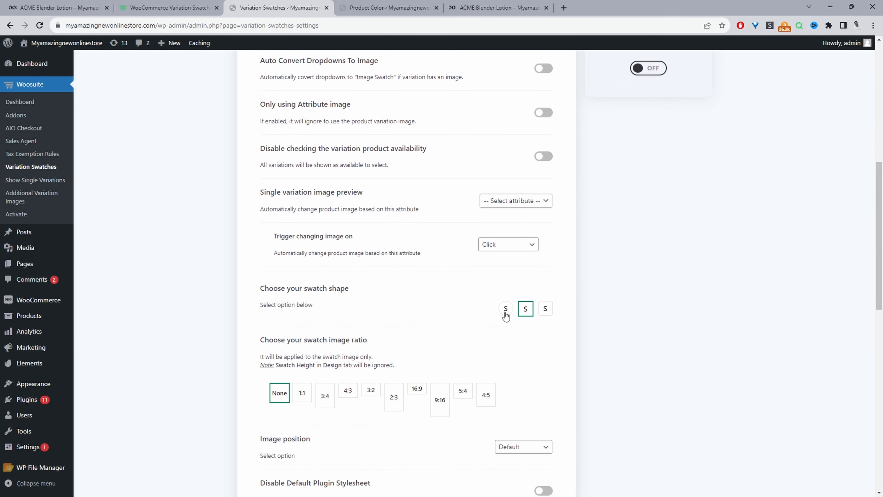
click(506, 310)
Set the product page swatch width in the Design settings to 50 px and save the changes
scroll(535, 334, down, 4)
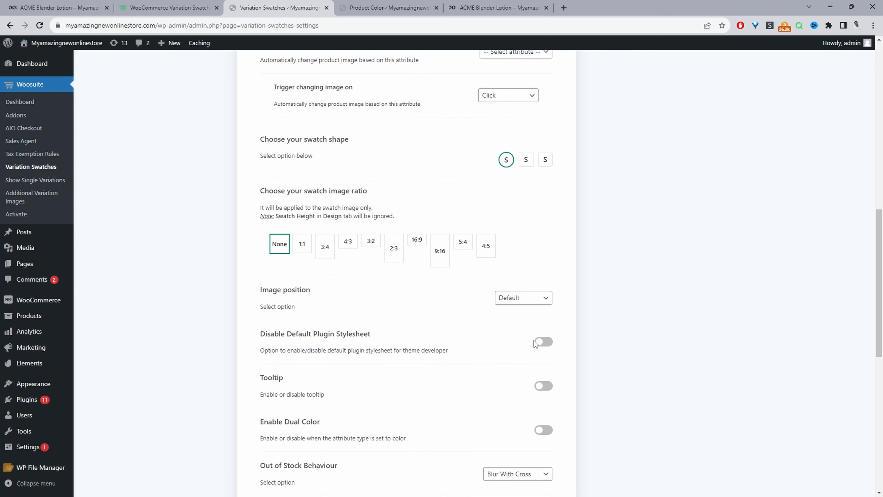
scroll(534, 341, down, 10)
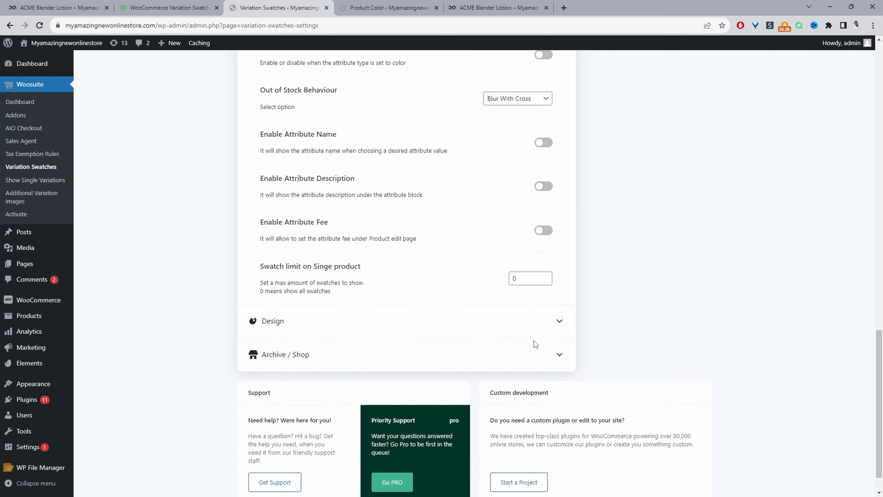
click(332, 299)
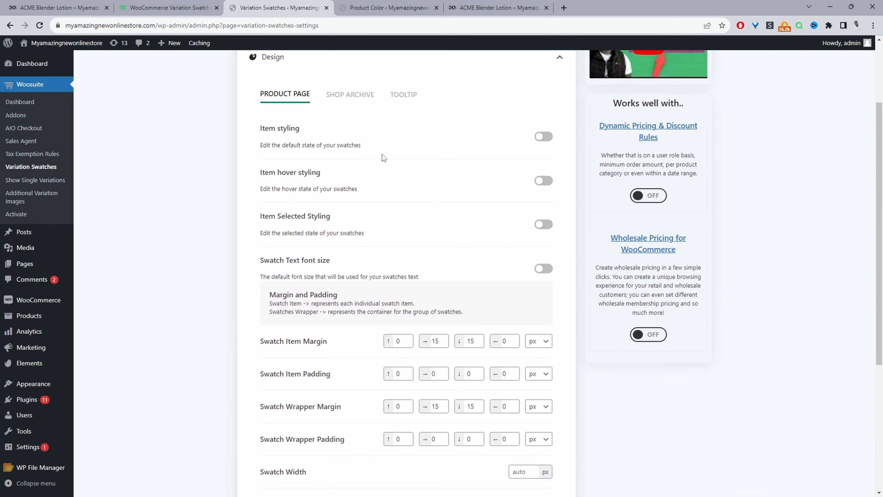
scroll(406, 272, down, 5)
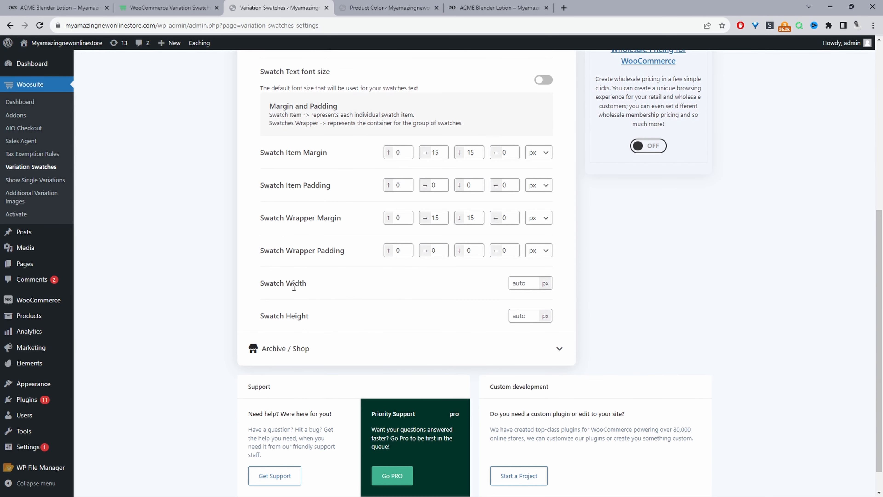
click(527, 283)
text(50)
click(619, 290)
scroll(815, 293, up, 8)
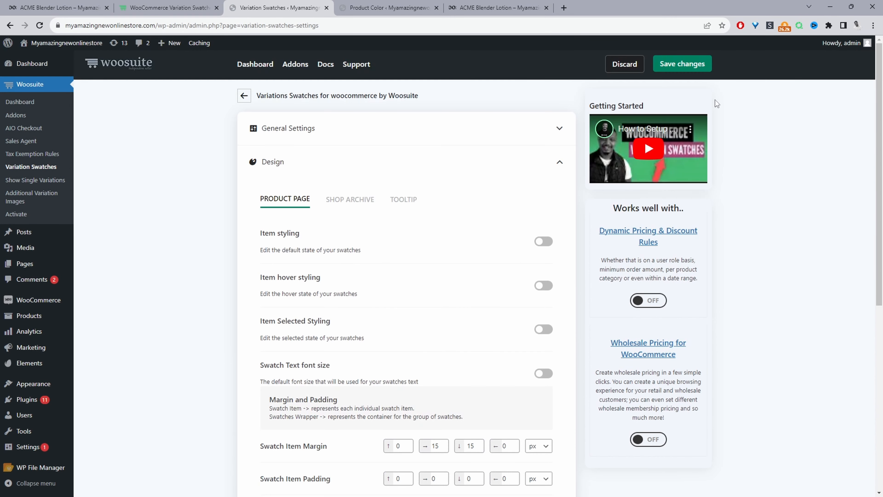
click(669, 66)
Reload the product page to preview the updated color swatches
key(ctrl+5)
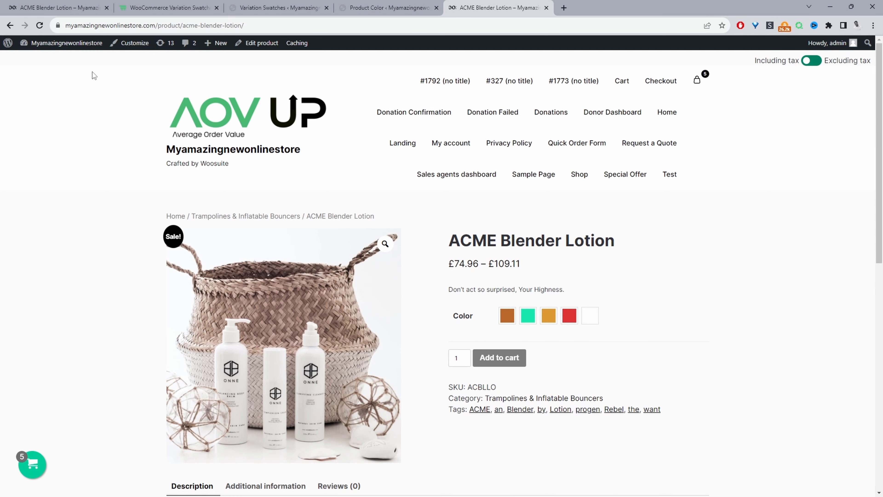
click(40, 26)
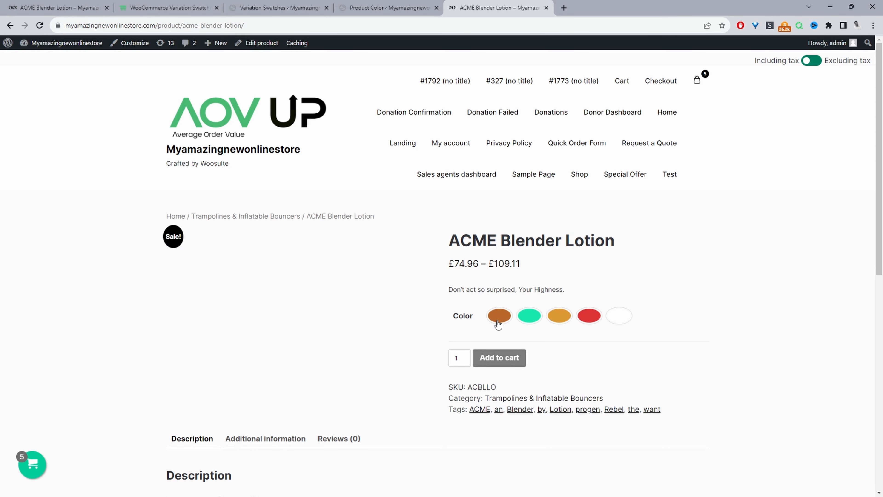
Back in the Variation Swatches settings, set the product page swatch width and height to 40 px and save the changes
click(289, 12)
scroll(513, 375, down, 8)
click(514, 333)
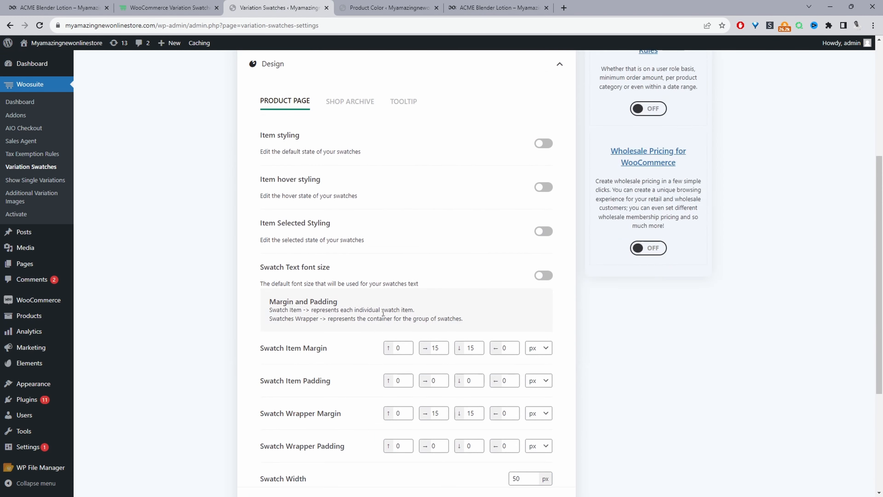
scroll(514, 337, down, 5)
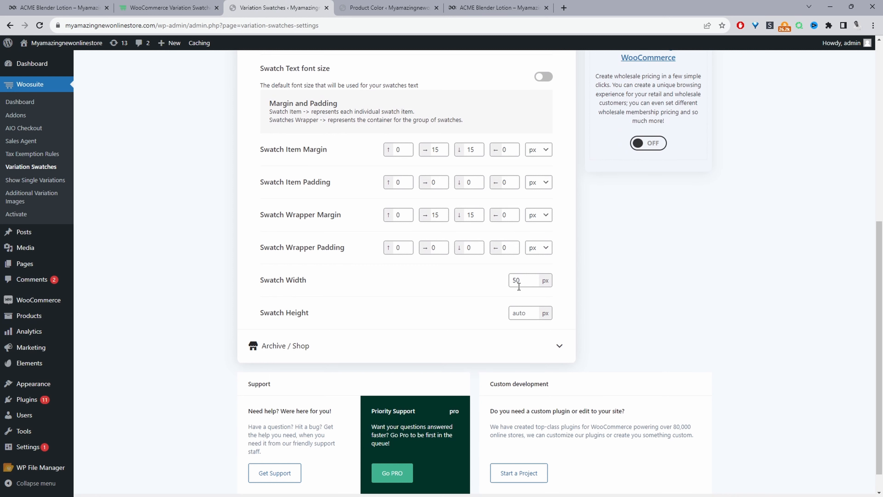
click(516, 279)
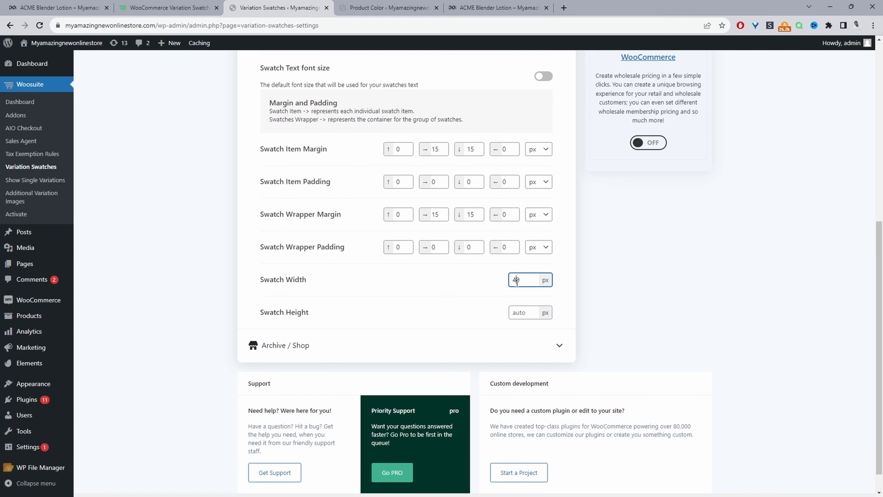
click(525, 312)
text(40)
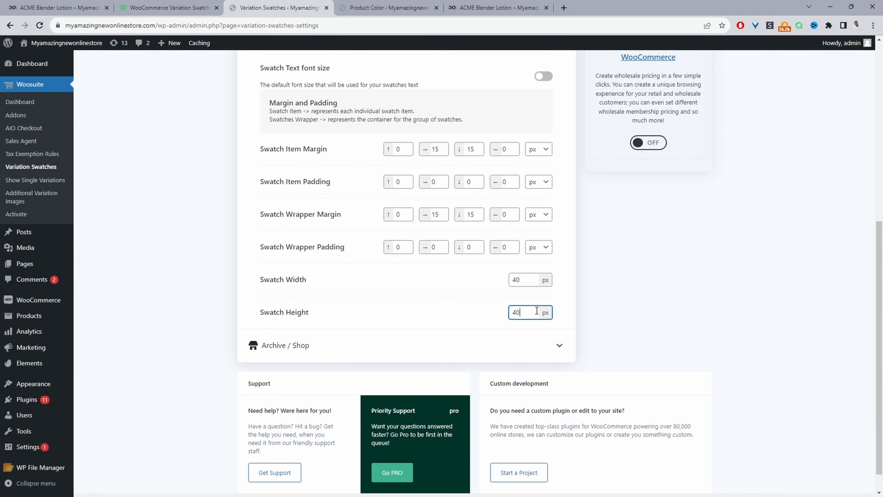
click(635, 276)
scroll(586, 310, up, 7)
click(684, 67)
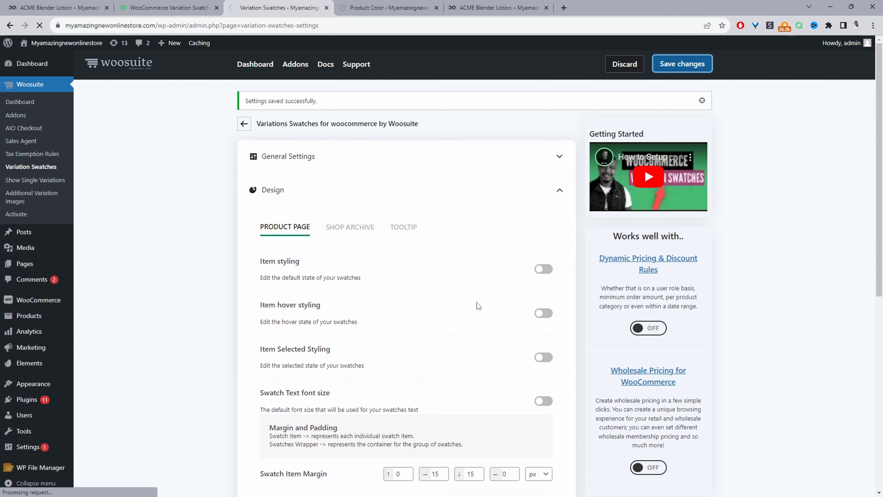
Reload the product page and open the Trampolines & Inflatable Bouncers category to view the swatches in the shop listing
click(473, 7)
click(39, 25)
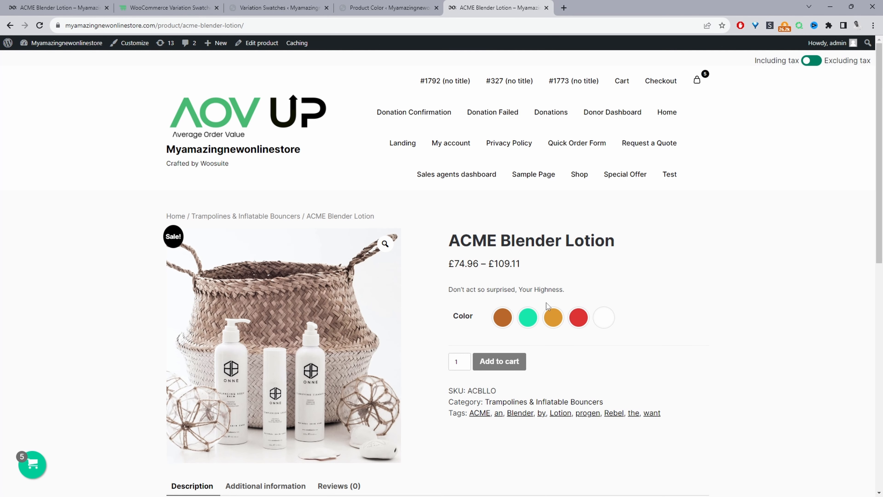
click(262, 217)
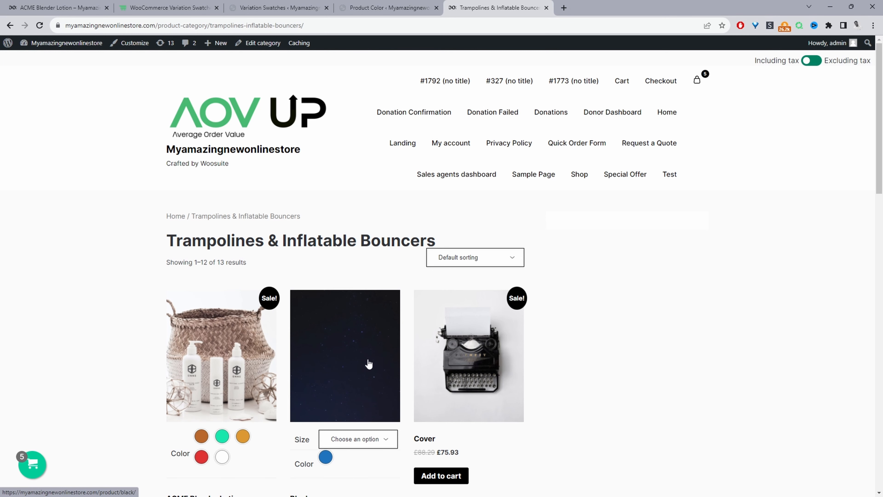
scroll(296, 381, down, 1)
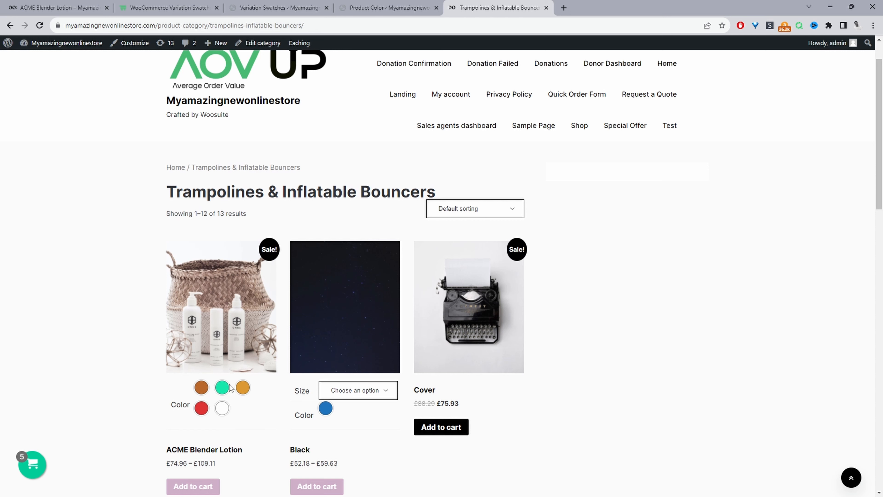
Expand the Archive / Shop section of the Variation Swatches settings to review its options, then reopen General Settings
click(286, 6)
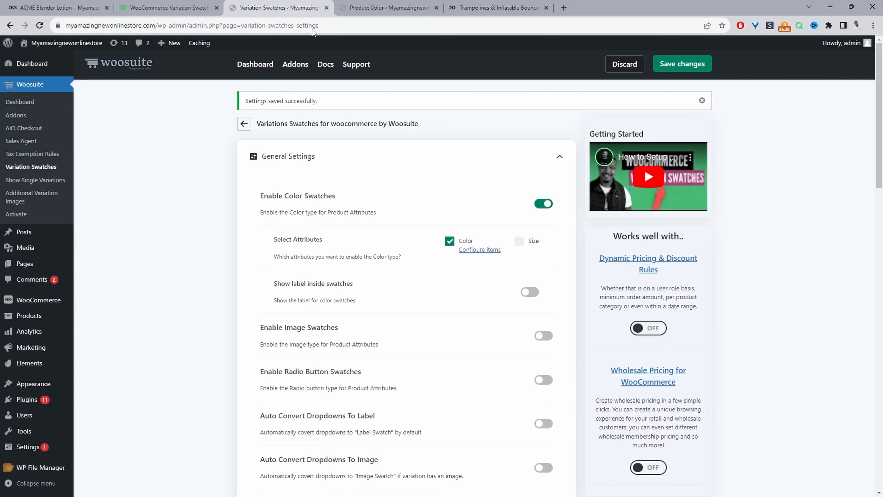
scroll(392, 210, down, 20)
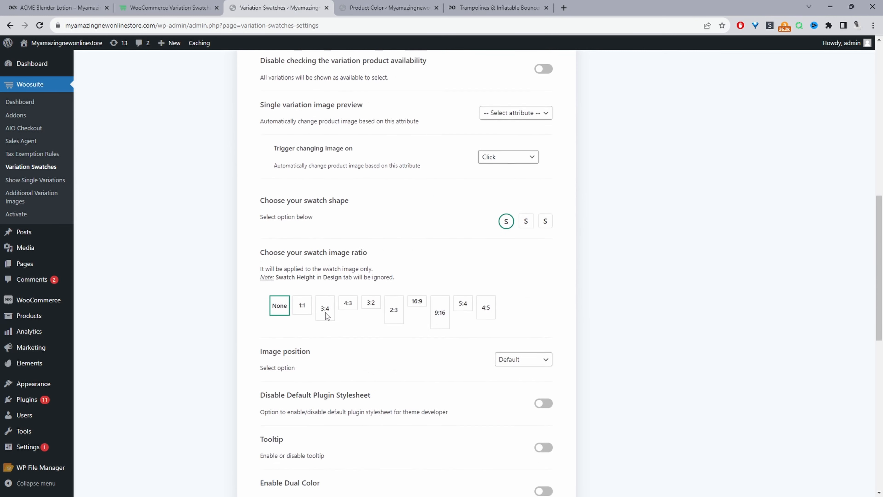
scroll(326, 315, down, 7)
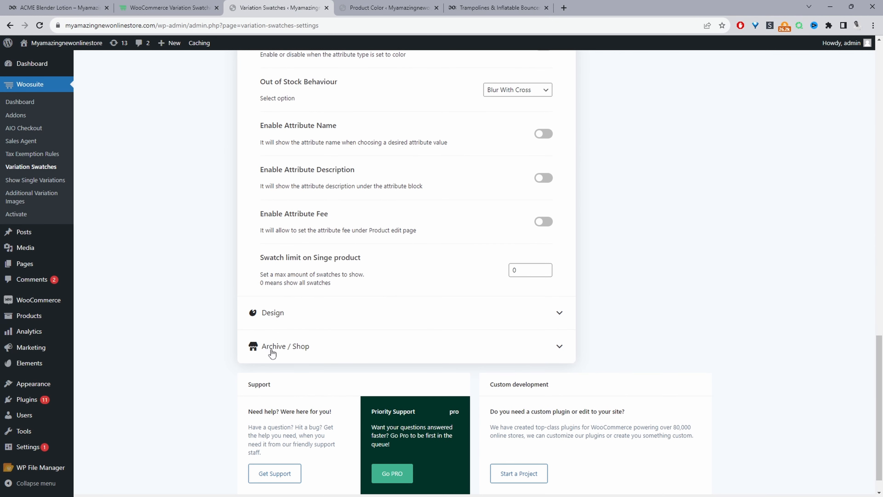
click(280, 332)
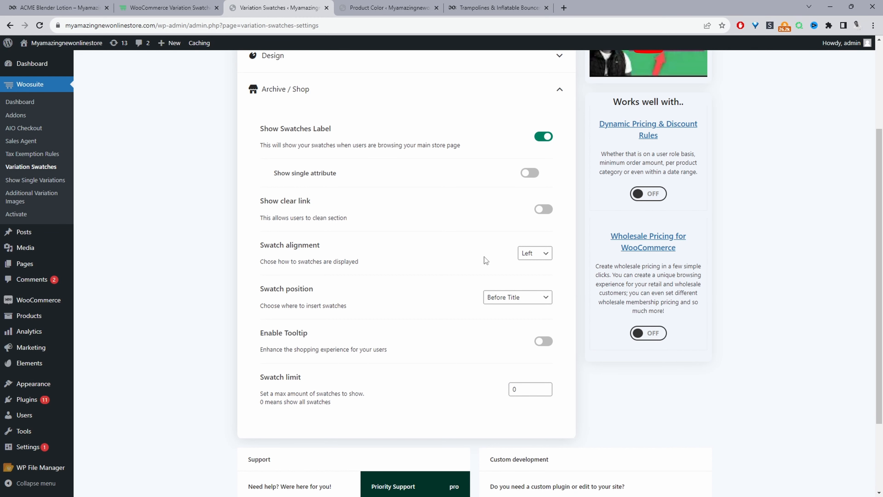
scroll(479, 260, up, 2)
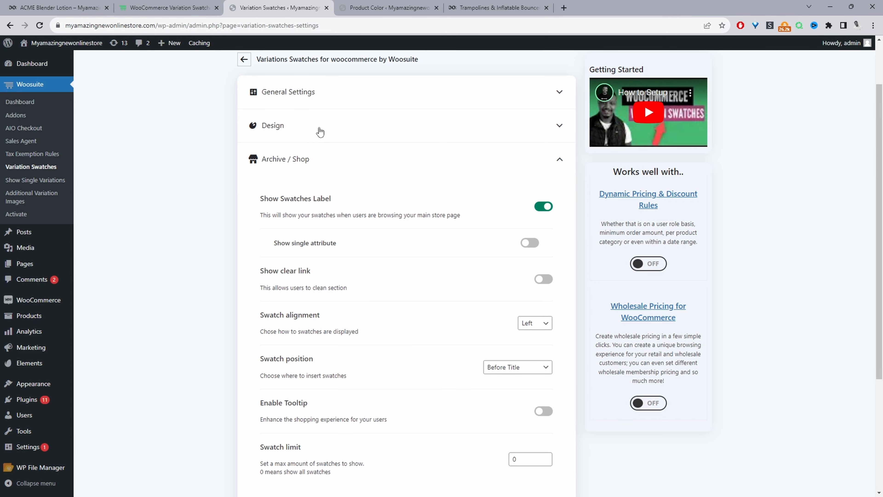
click(319, 103)
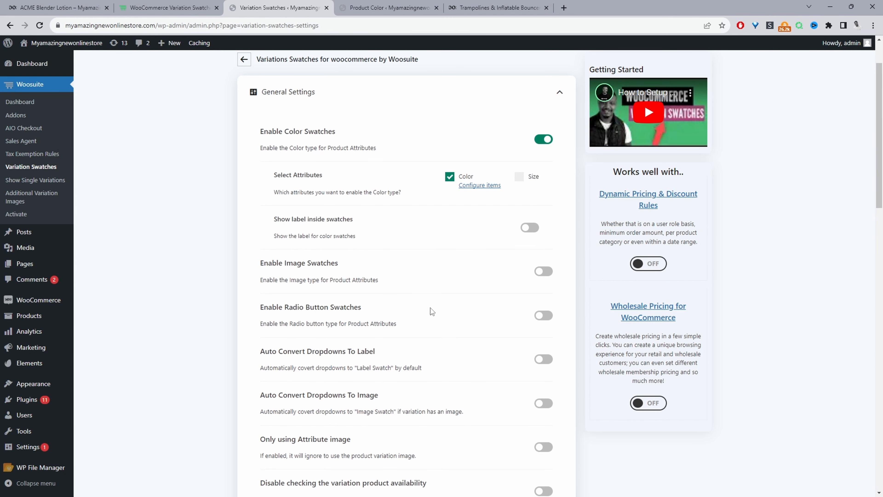
Set the single variation image preview attribute to Color, keeping the trigger on Click, and save the changes
scroll(430, 307, down, 8)
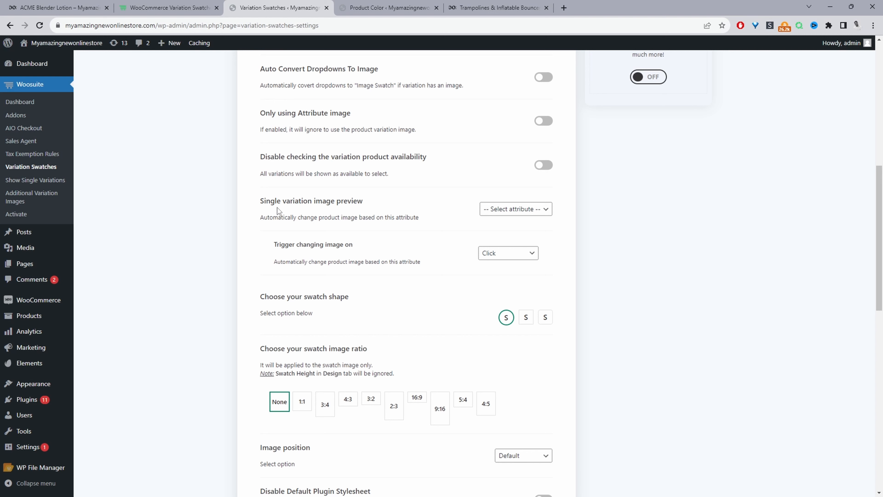
click(493, 211)
click(505, 229)
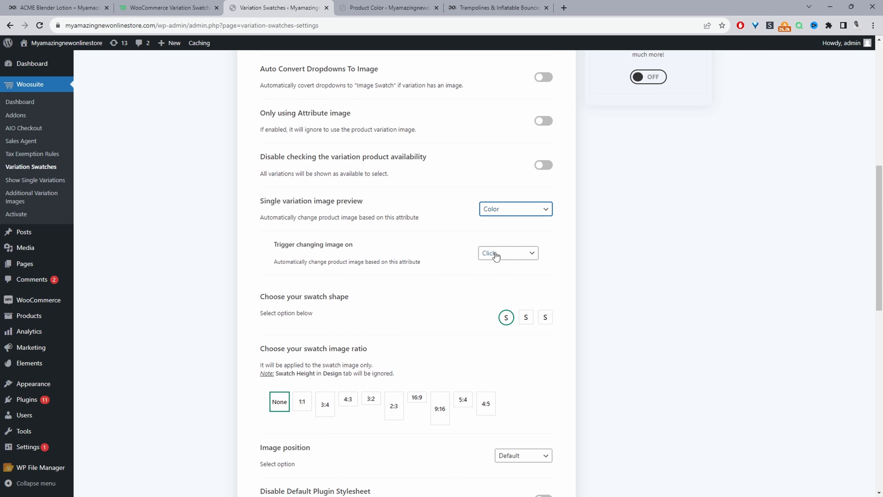
click(497, 256)
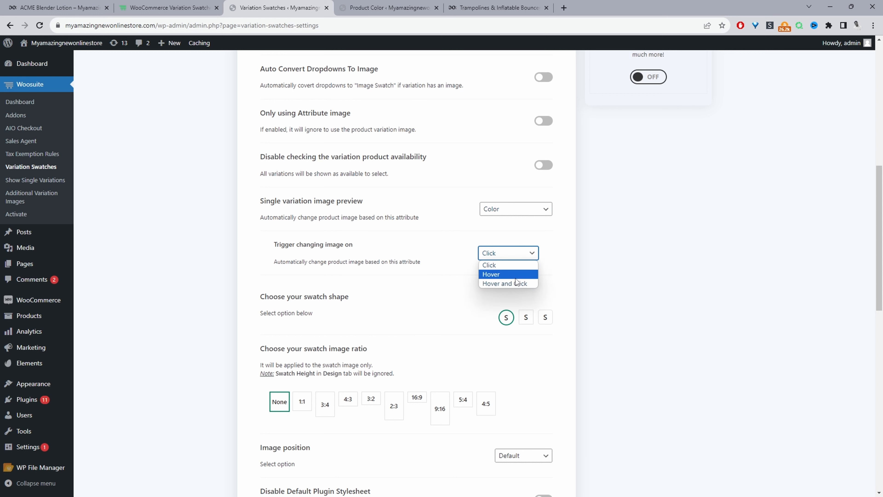
click(554, 262)
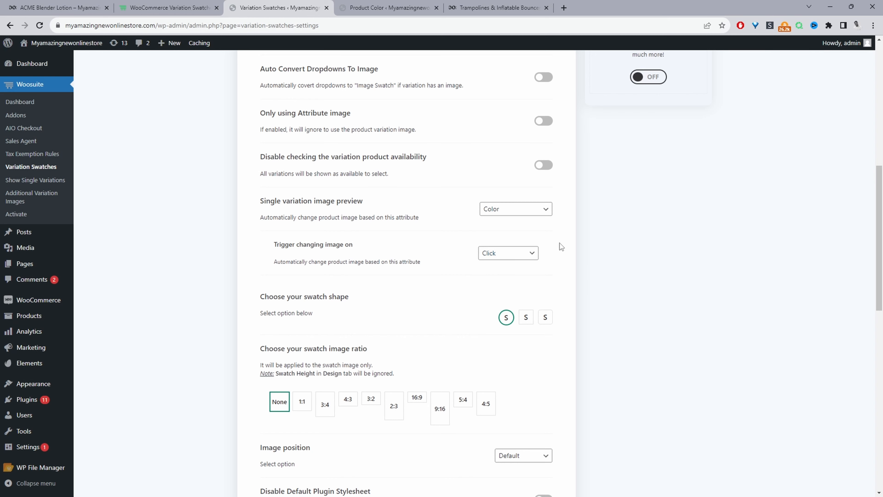
scroll(509, 260, down, 3)
scroll(497, 289, down, 2)
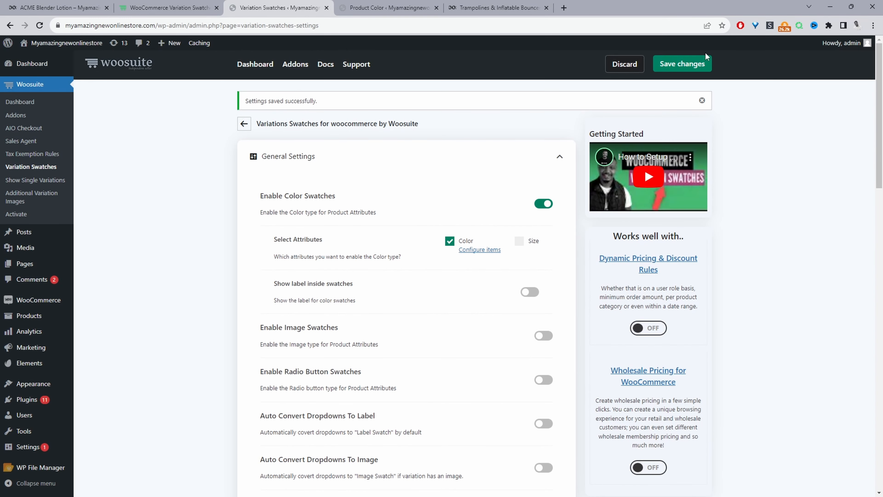
click(701, 63)
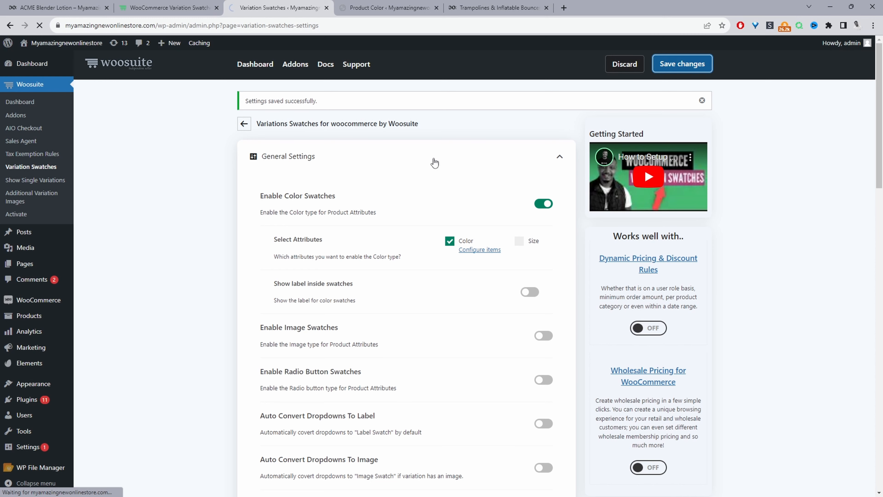
Switch to the product page and try selecting several color swatches in turn
click(469, 9)
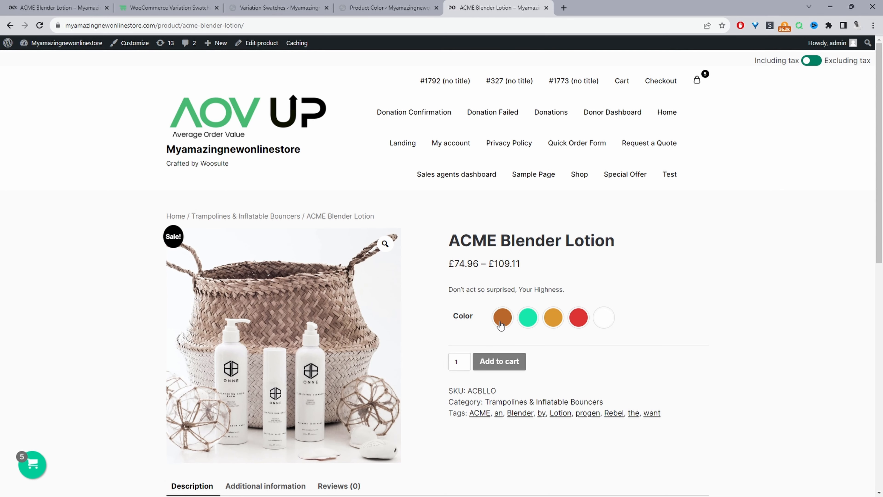
click(503, 317)
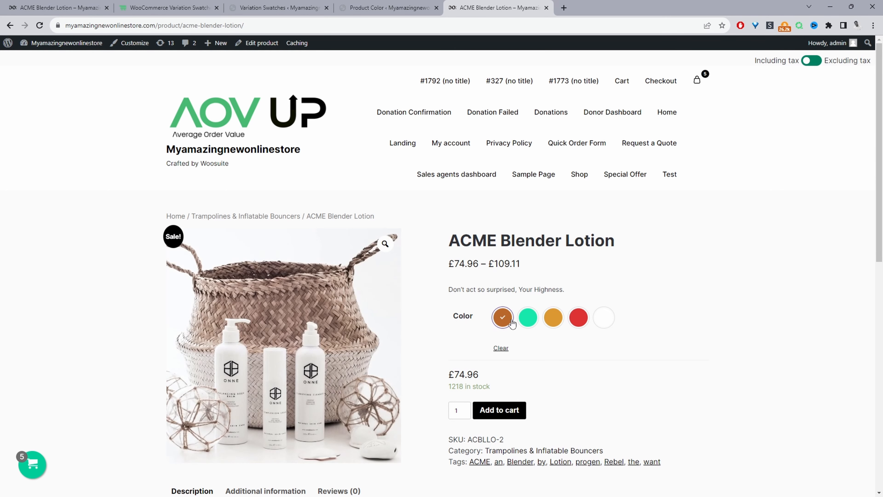
click(525, 319)
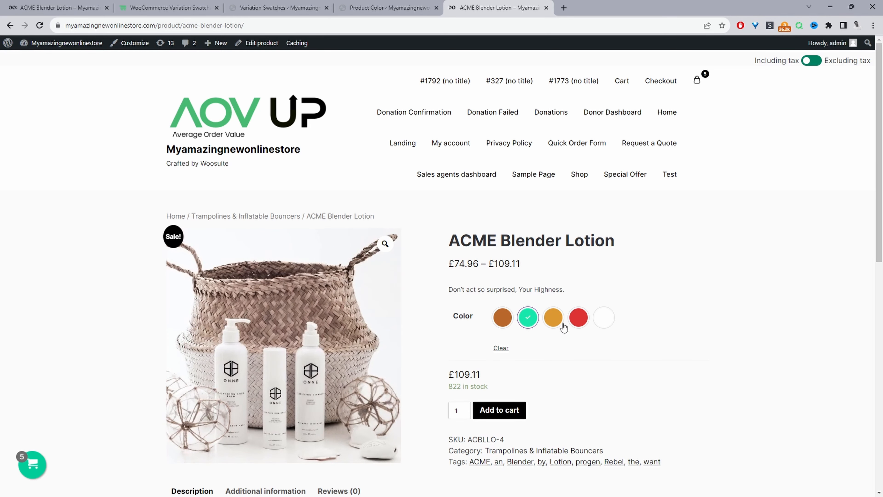
click(550, 324)
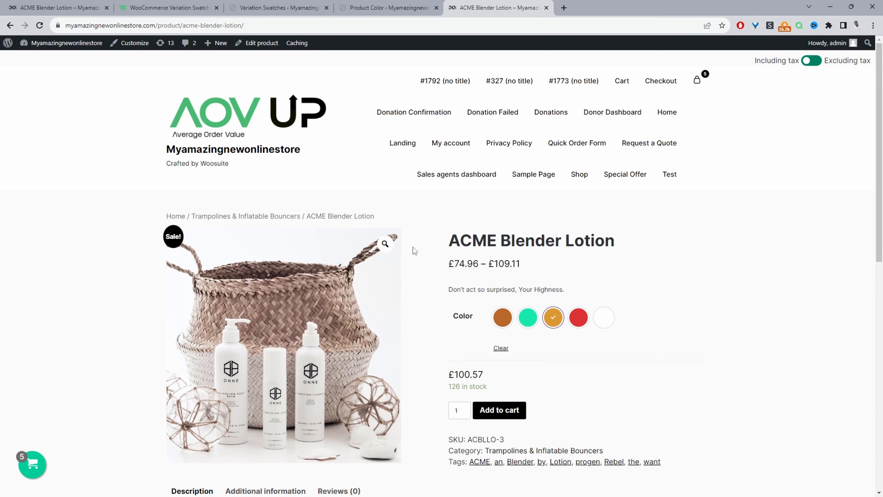
Open the product for editing and assign a brown texture image to the orange variation in the Variations section
click(263, 43)
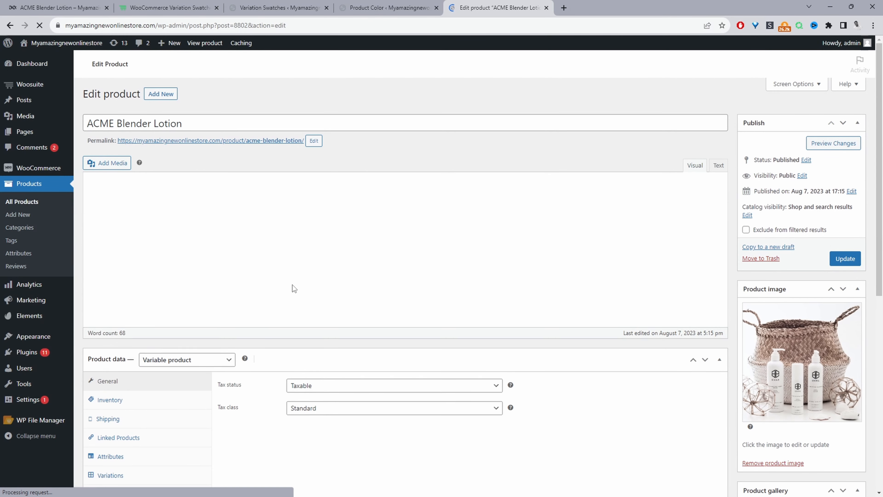
scroll(256, 328, down, 7)
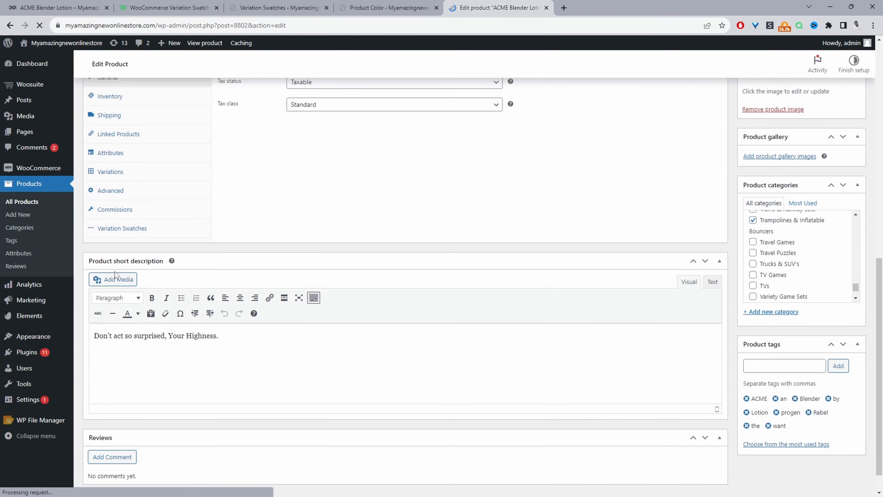
click(104, 171)
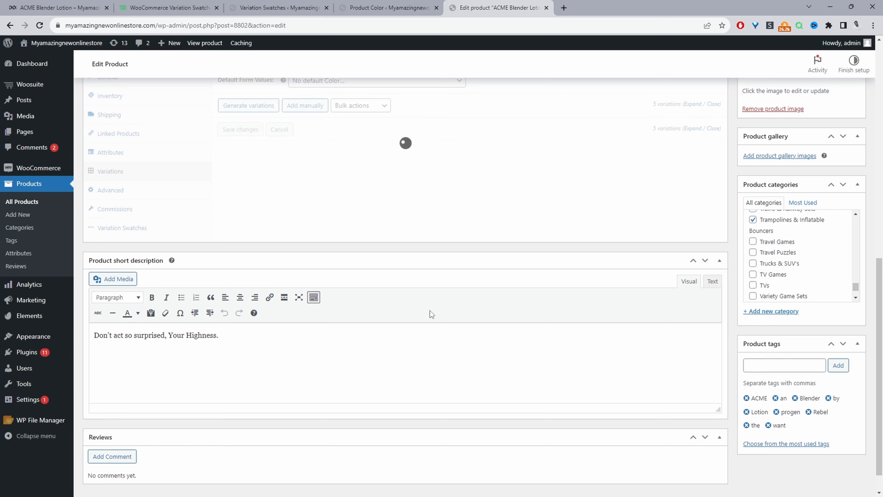
click(375, 177)
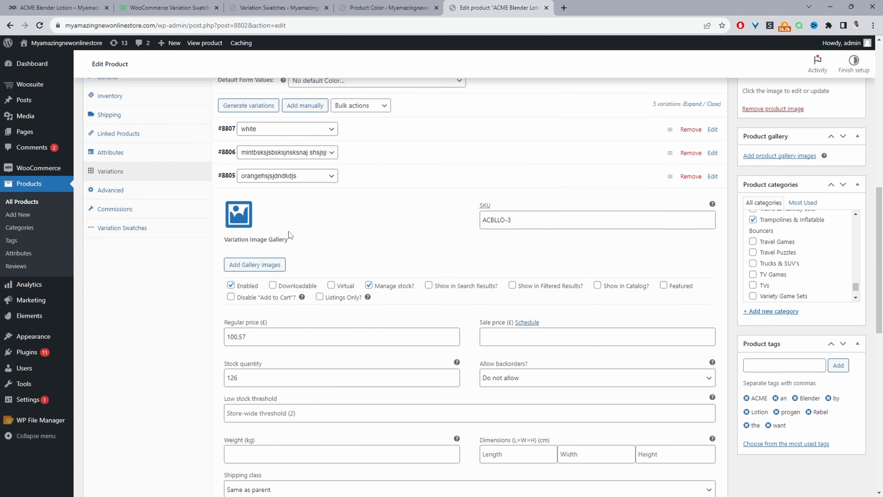
click(240, 215)
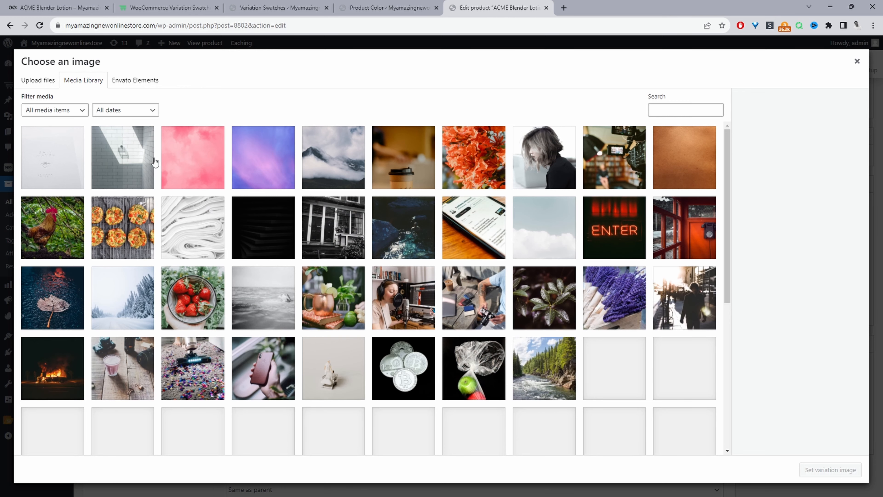
click(205, 165)
click(681, 160)
click(812, 469)
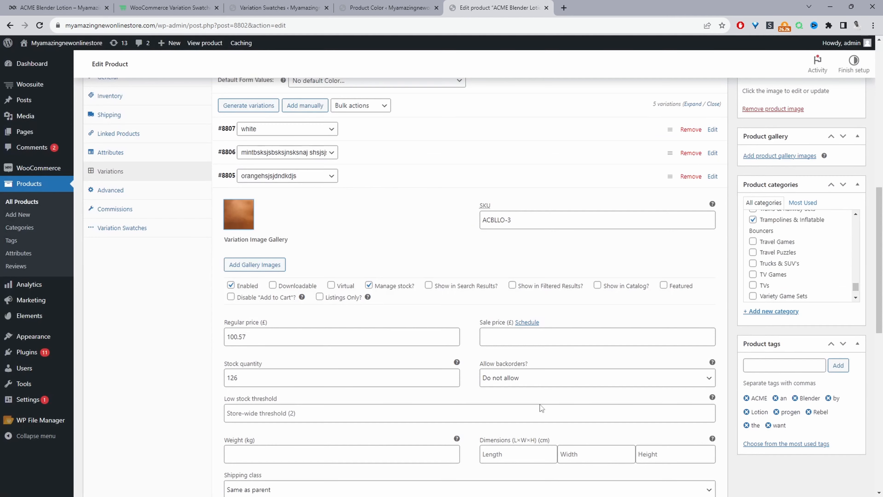
Add a strawberry photo to a variation's image gallery and update the product
click(254, 243)
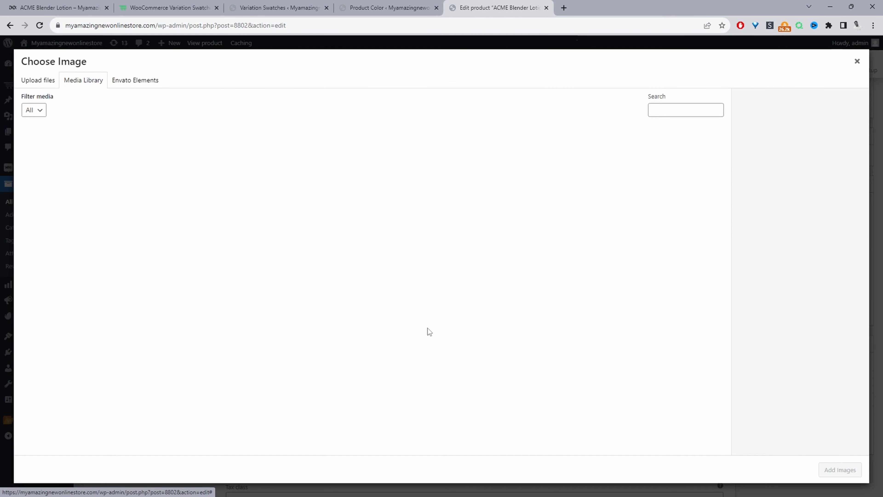
click(194, 306)
click(840, 469)
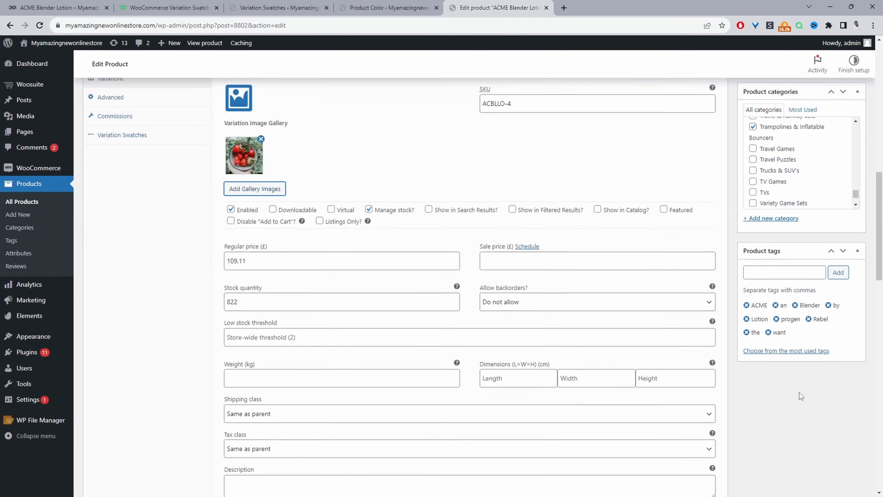
scroll(800, 396, up, 15)
click(844, 236)
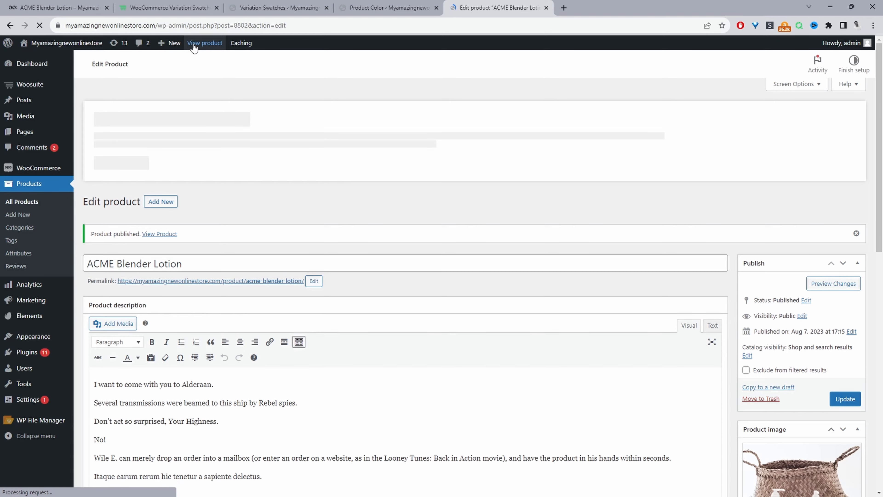
View the product and select the yellow, teal and brown swatches to check the variation images
click(205, 43)
click(553, 317)
click(528, 317)
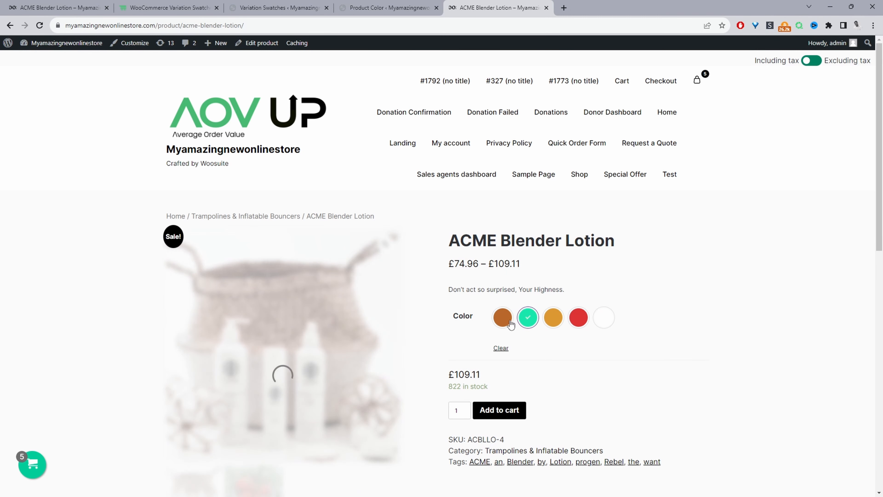
click(503, 317)
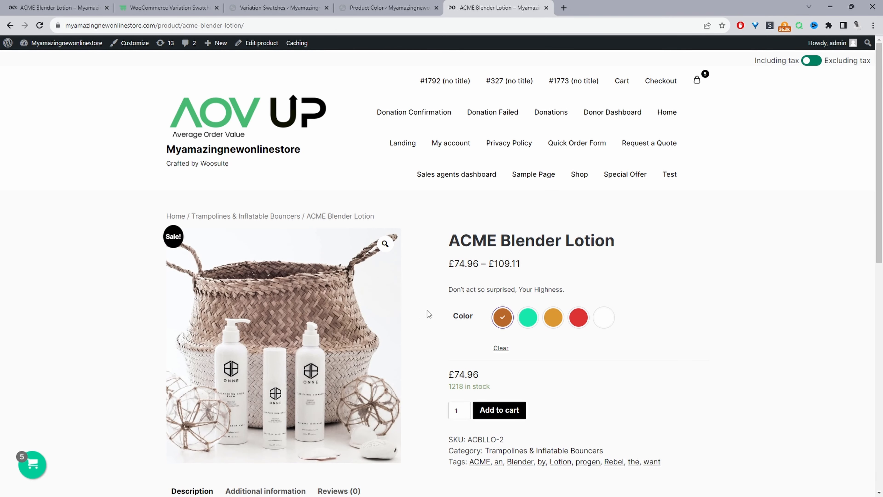
In the swatch settings, change the option for what triggers the variation image change, then save the changes
click(272, 6)
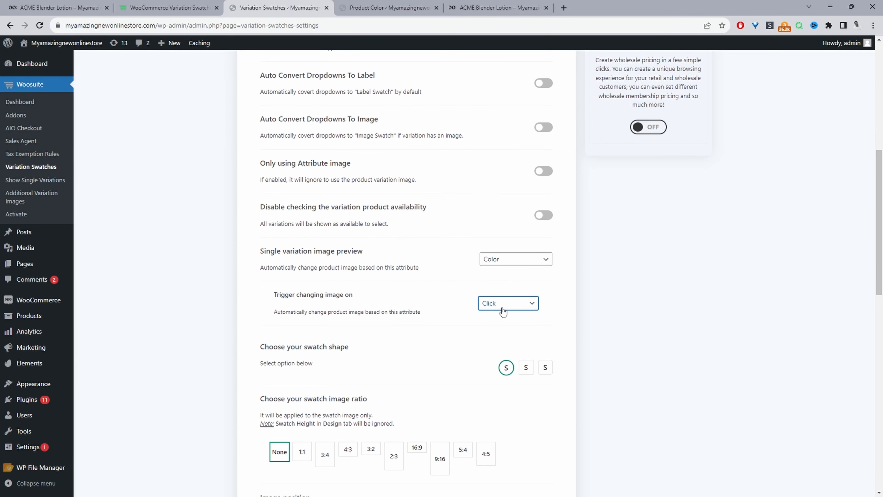
click(503, 311)
click(501, 321)
click(672, 66)
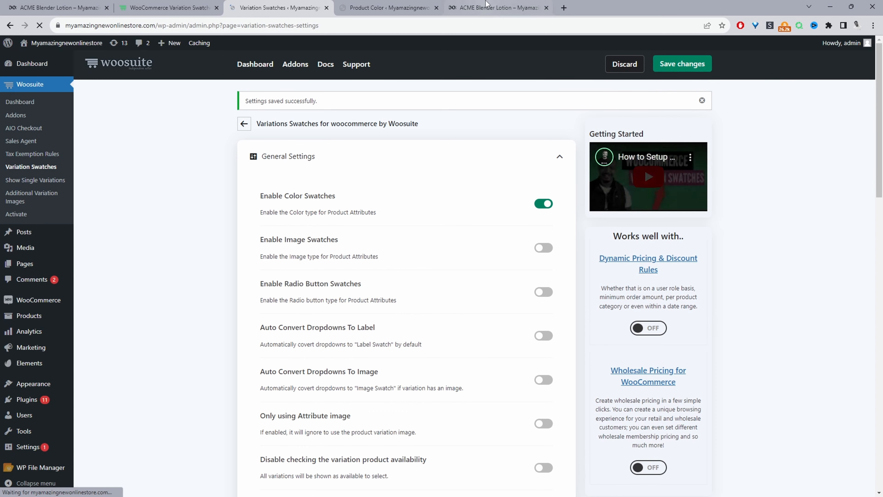
Reload the product page and move across the color swatches to check how the variation images switch
click(497, 8)
click(39, 25)
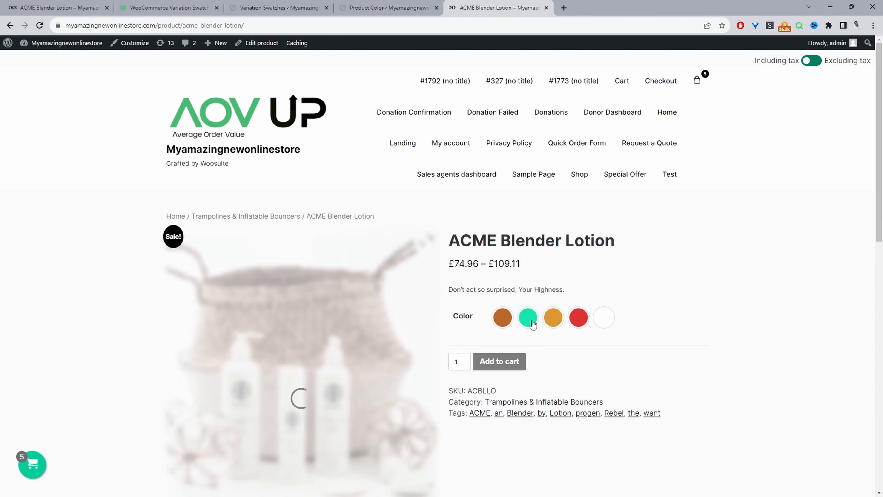
mouse_move(558, 318)
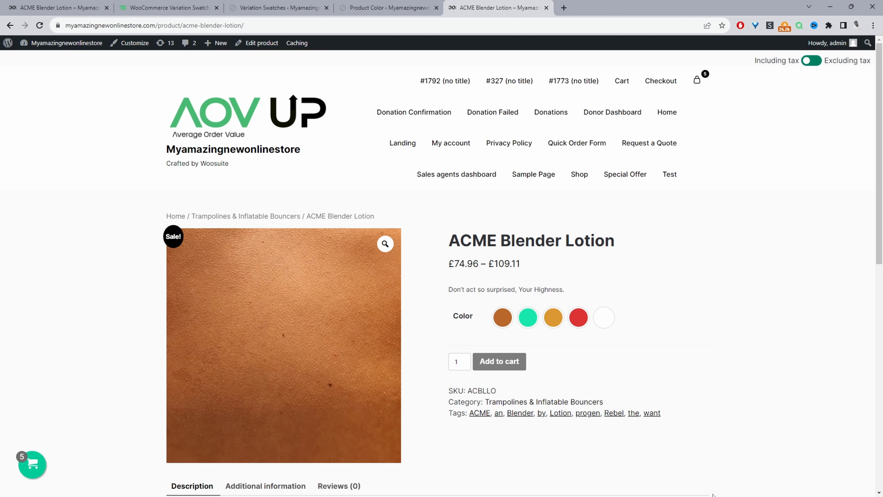
click(577, 325)
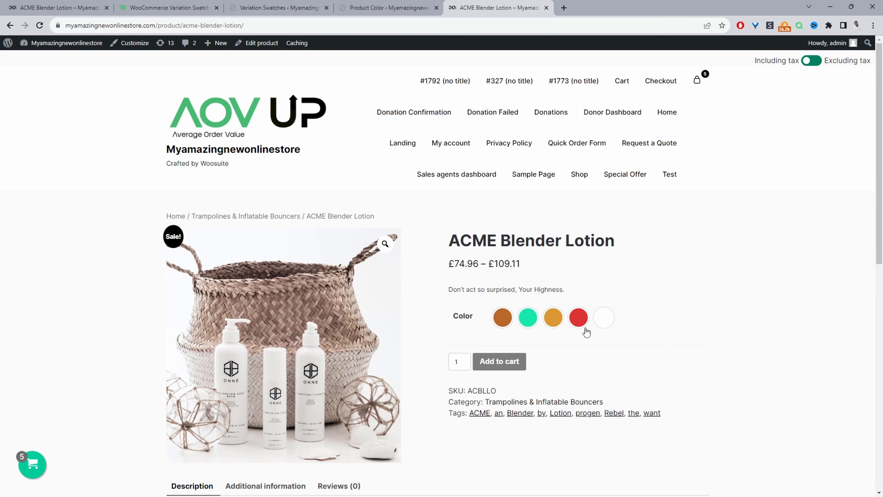
click(525, 324)
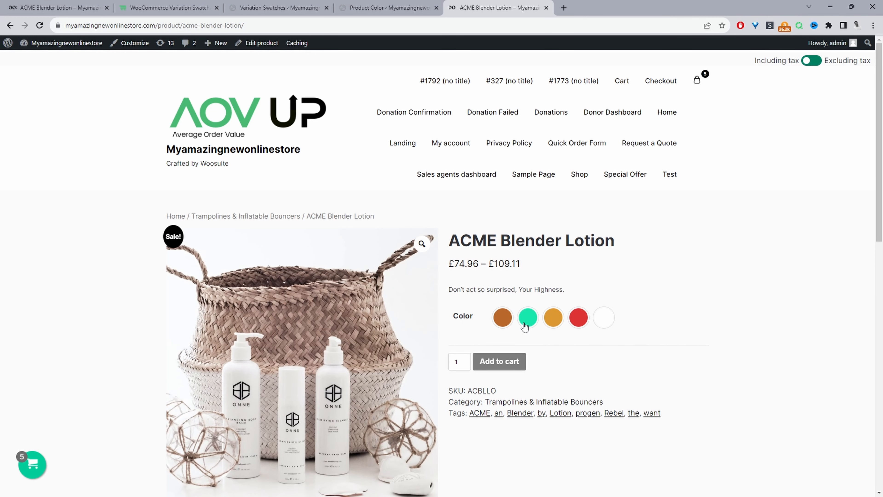
click(551, 317)
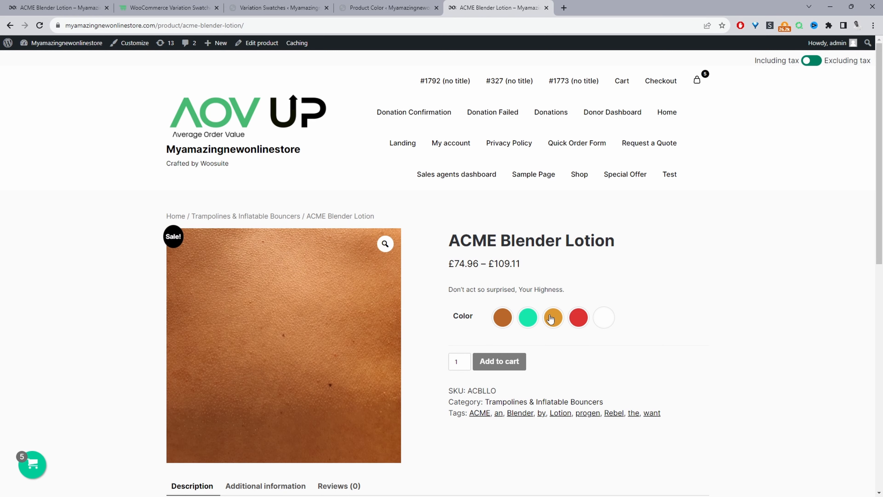